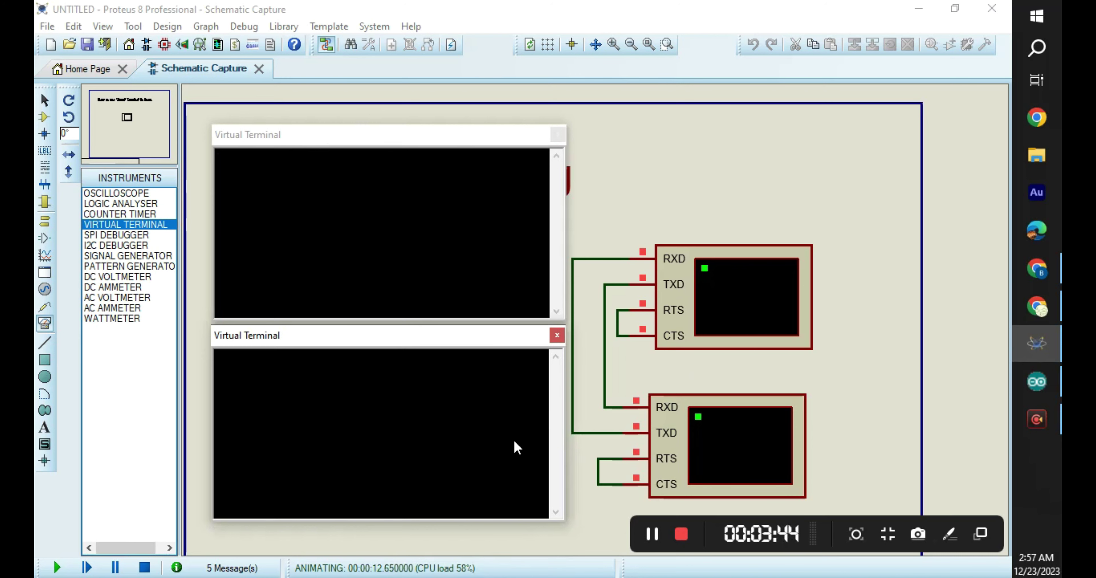
# Step: Review which virtual terminal windows are enabled for debugging, and run the simulation
pyautogui.click(244, 26)
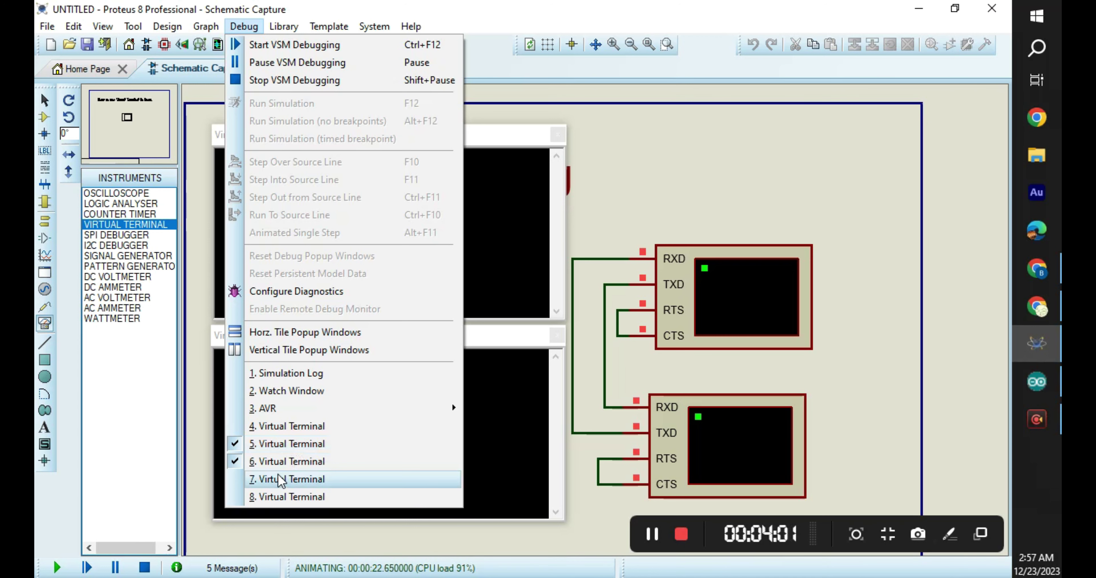
pyautogui.click(639, 160)
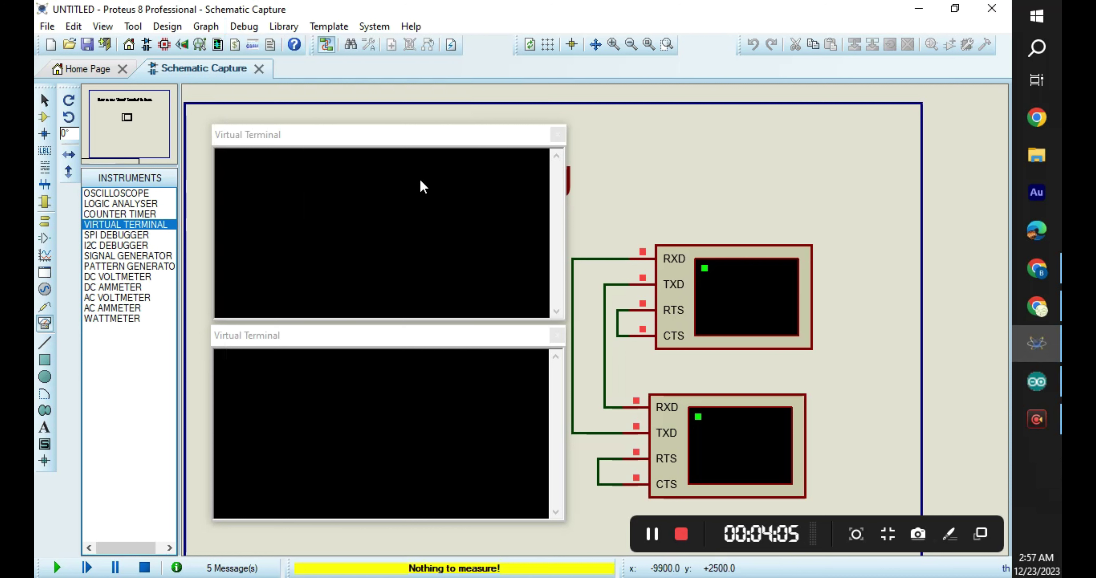
pyautogui.click(56, 568)
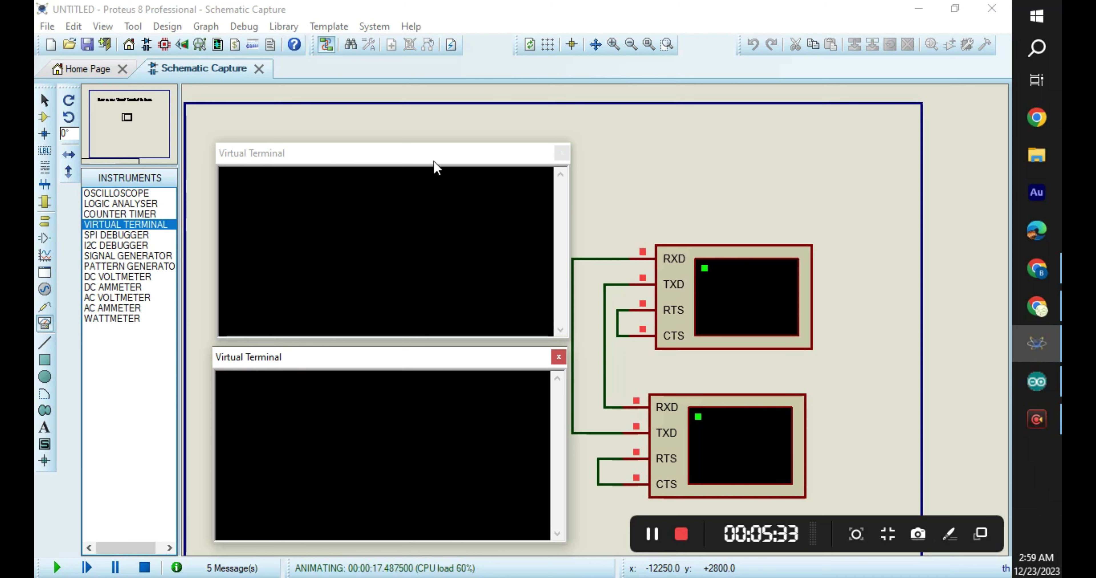
# Step: Send the text "aacfdftrg56767" from the upper virtual terminal to the lower one
pyautogui.click(278, 221)
pyautogui.write('a')
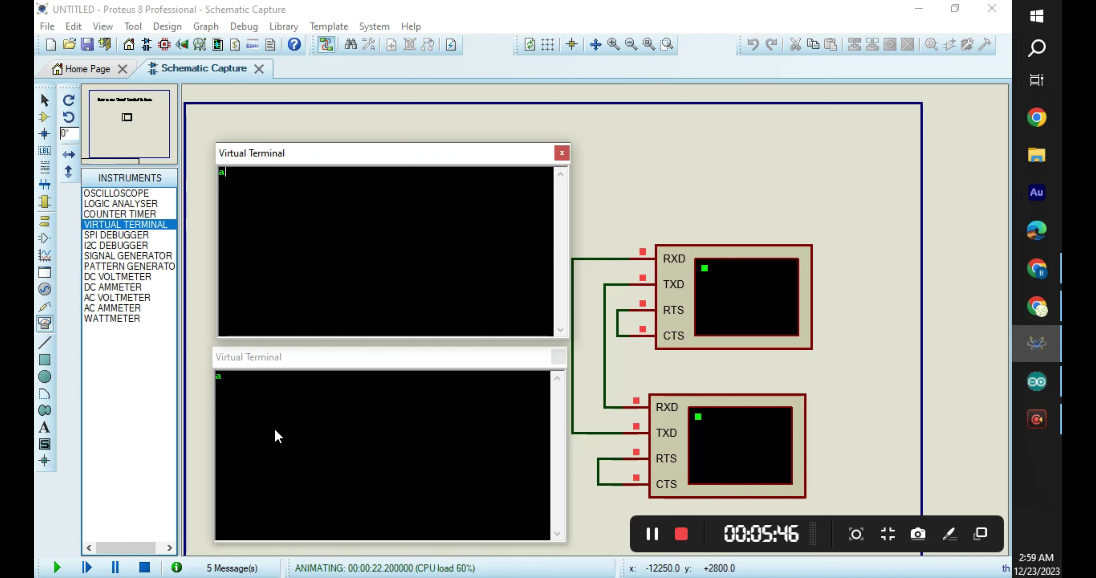
pyautogui.write('acfdftrg56767')
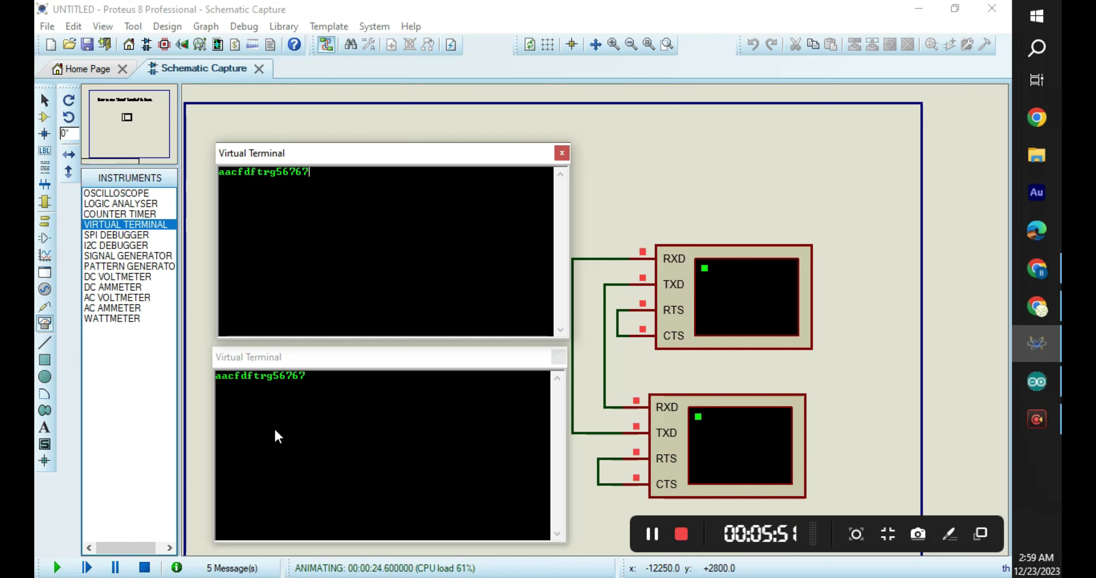
# Step: Erase all the text entered in the upper virtual terminal, character by character
pyautogui.press('BackSpace')
pyautogui.press('BackSpace')
pyautogui.press('BackSpace')
pyautogui.press('BackSpace')
pyautogui.press('BackSpace')
pyautogui.press('BackSpace')
pyautogui.press('BackSpace')
pyautogui.press('BackSpace')
pyautogui.press('BackSpace')
pyautogui.press('BackSpace')
pyautogui.press('BackSpace')
pyautogui.press('BackSpace')
pyautogui.press('BackSpace')
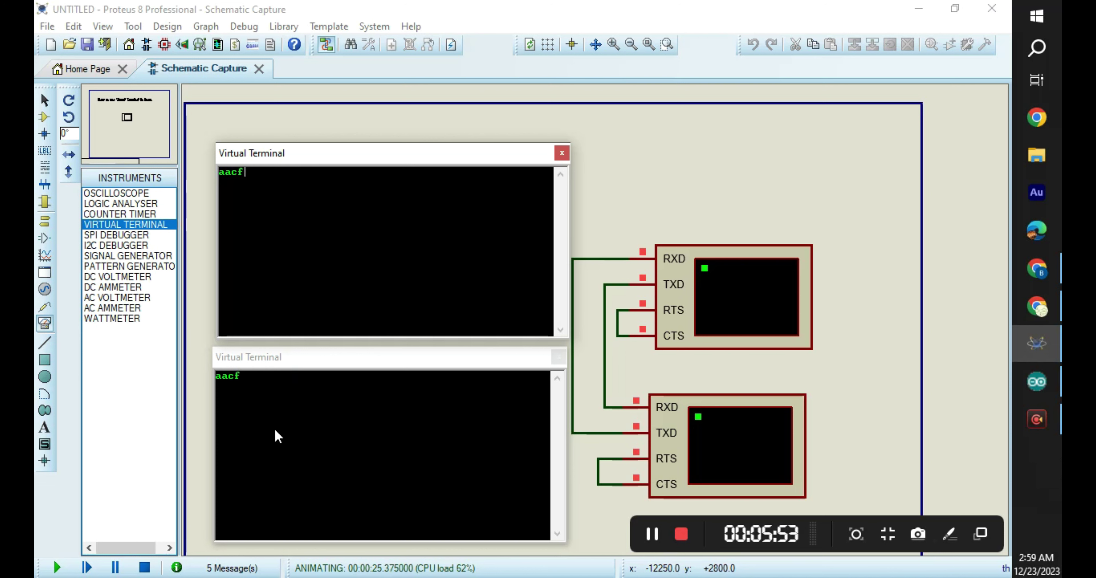
# Step: Send "vcvcgyyt" from the lower virtual terminal and erase it again character by character
pyautogui.click(281, 431)
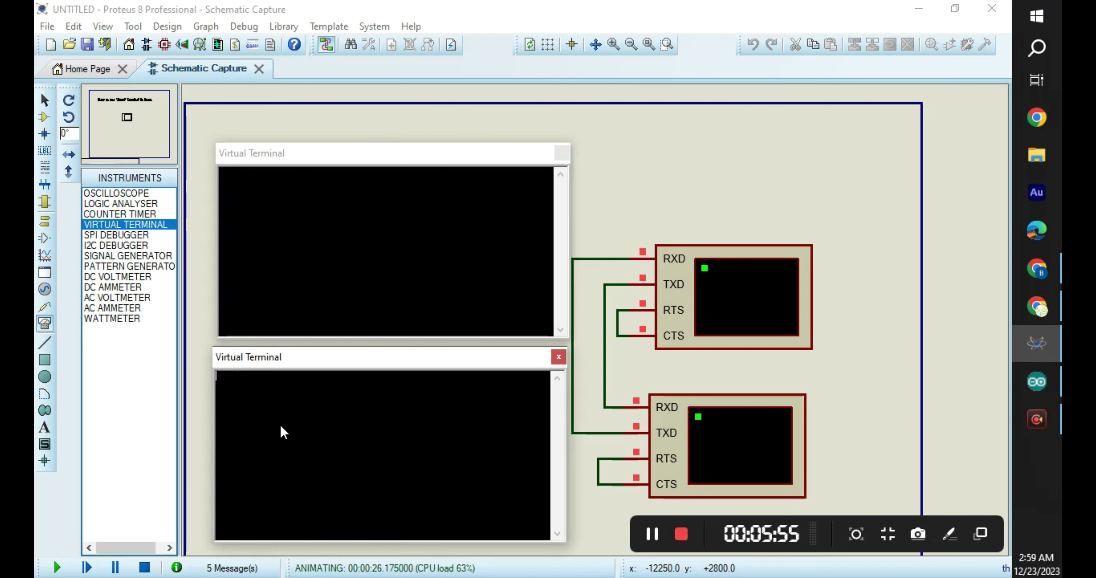
pyautogui.write('vcvcgyyt')
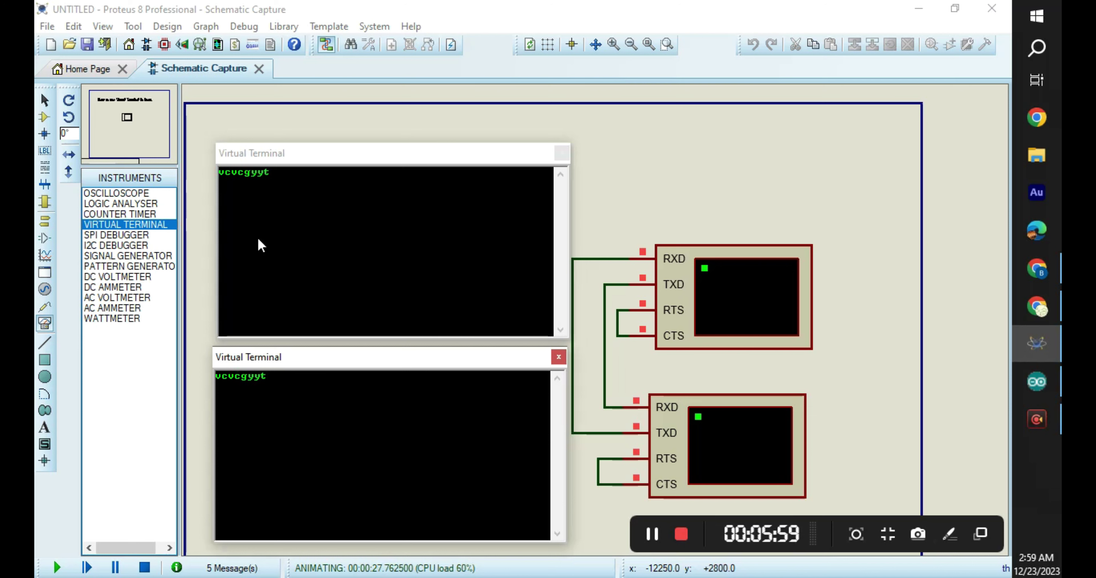
pyautogui.press('BackSpace')
pyautogui.press('BackSpace')
pyautogui.press('BackSpace')
pyautogui.press('BackSpace')
pyautogui.press('BackSpace')
pyautogui.press('BackSpace')
pyautogui.press('BackSpace')
pyautogui.press('BackSpace')
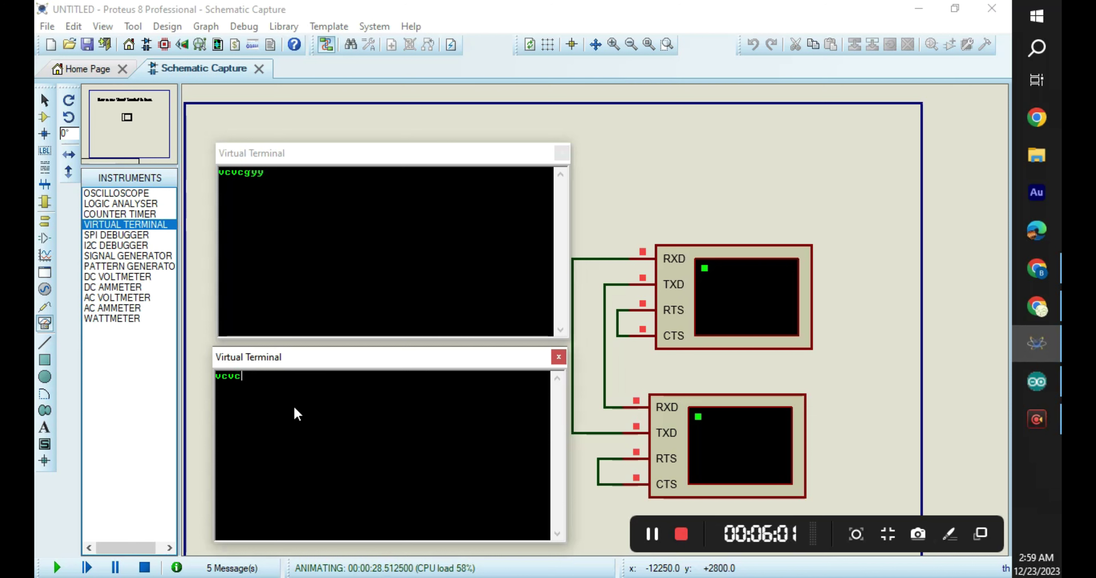
# Step: Clear the upper virtual terminal's screen and send "fdsfsgfsgf" from it
pyautogui.rightClick(281, 213)
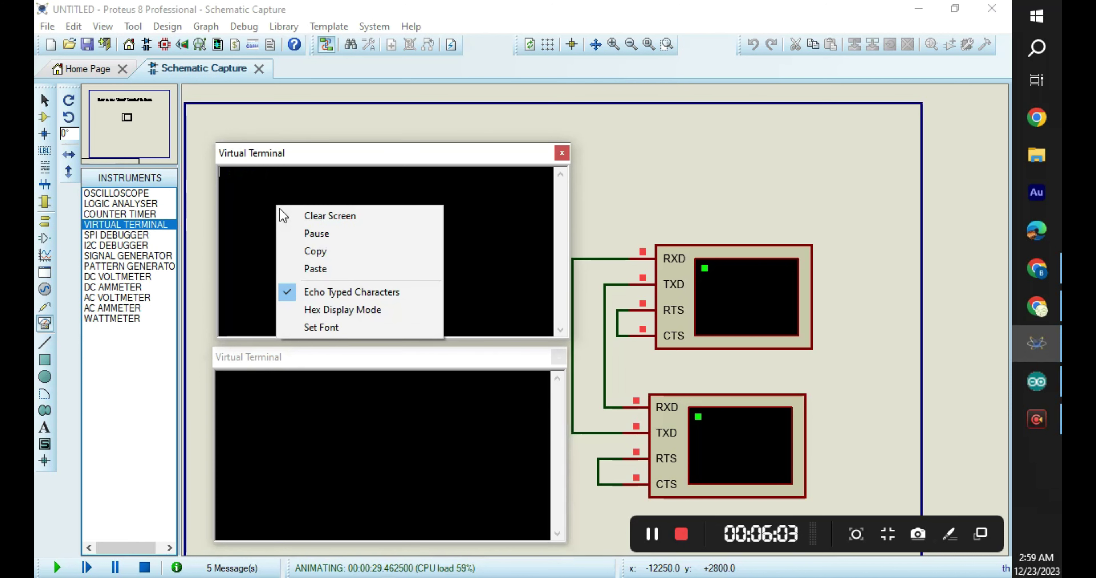
pyautogui.click(335, 216)
pyautogui.write('fdsfsgfsgf')
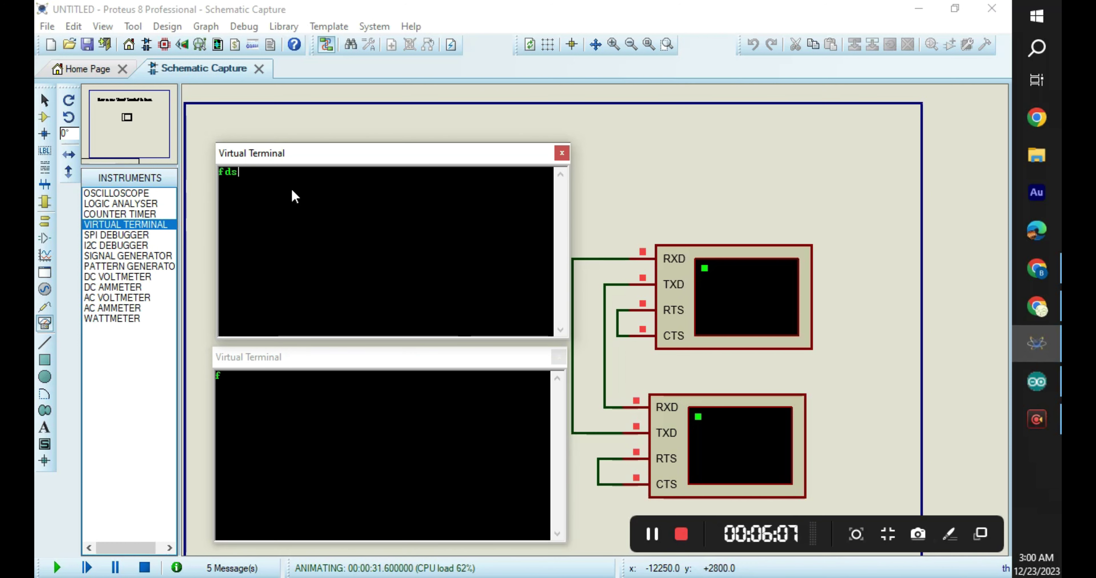
# Step: Clear the screens of both the upper and lower virtual terminals
pyautogui.rightClick(291, 187)
pyautogui.click(356, 198)
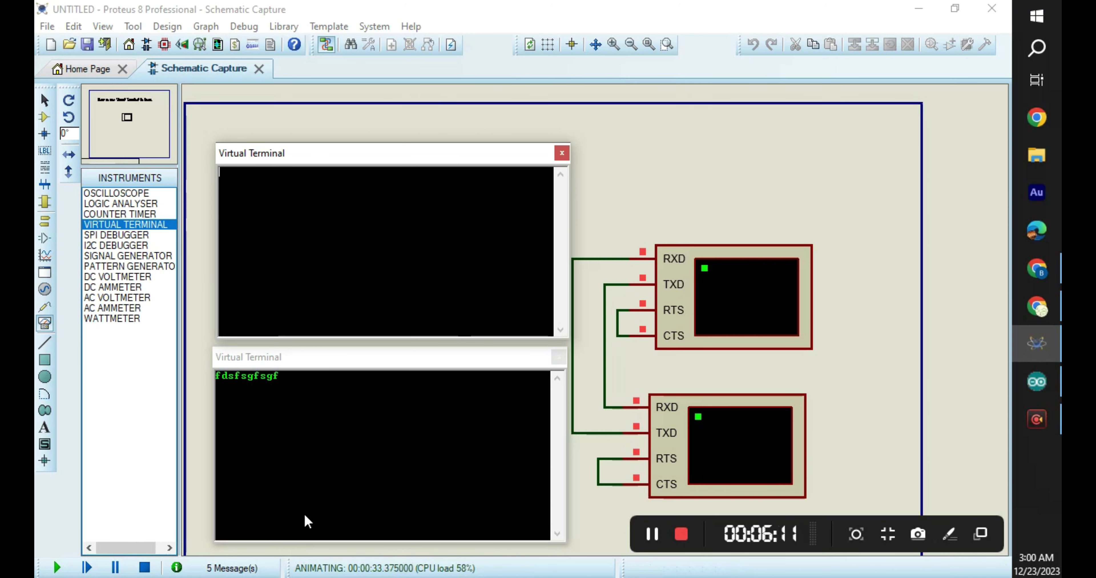
pyautogui.rightClick(283, 406)
pyautogui.click(337, 414)
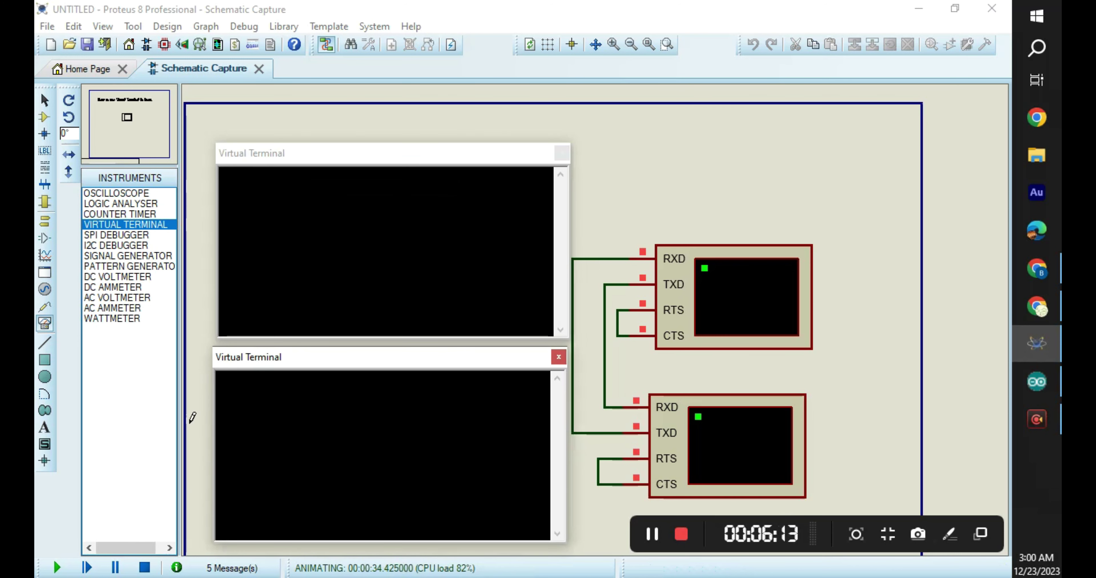
# Step: Check the upper terminal's Echo Typed Characters option and send "adsxcd welcome" from that terminal
pyautogui.rightClick(273, 204)
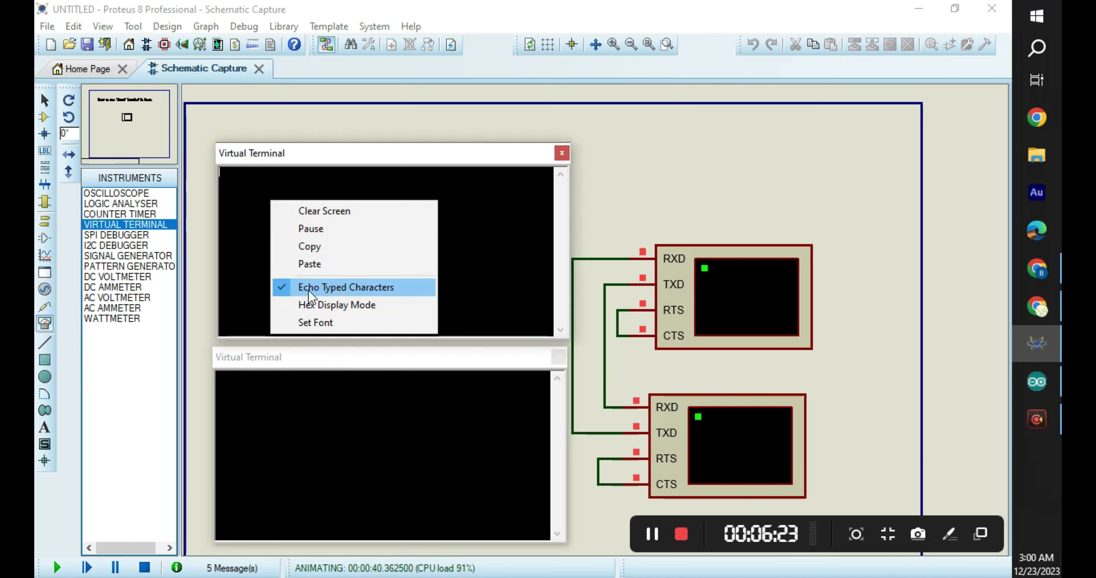
pyautogui.click(246, 208)
pyautogui.write('adsxcd welcome')
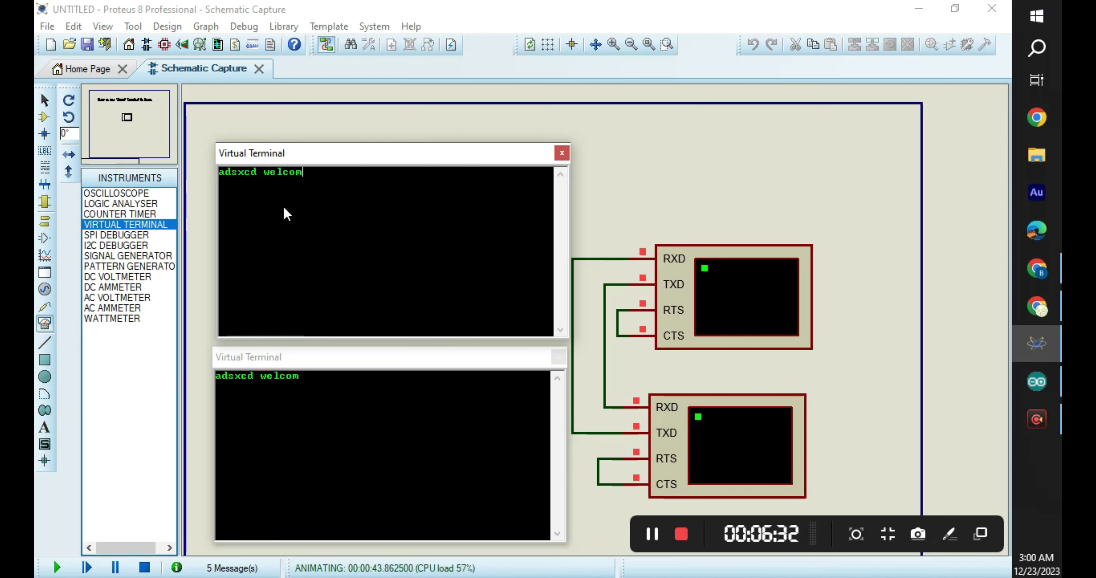
# Step: Turn off Echo Typed Characters for the upper terminal and send "sdssdsdsff" from it
pyautogui.rightClick(283, 193)
pyautogui.click(327, 277)
pyautogui.write('sdssdsdsff')
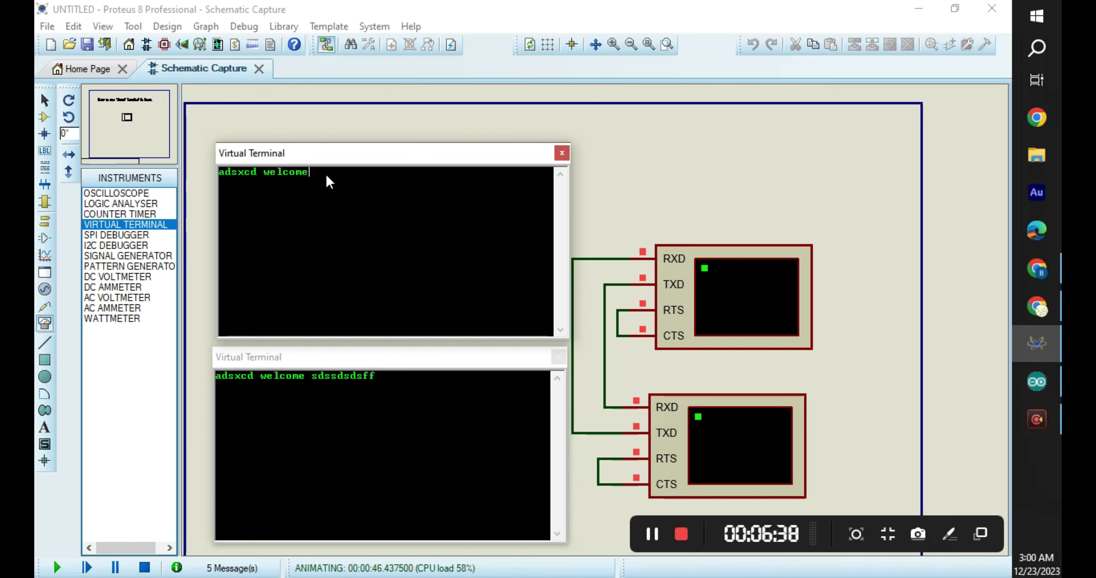
# Step: Turn Echo Typed Characters back on for the upper terminal and send "dfdfd" from it
pyautogui.rightClick(285, 407)
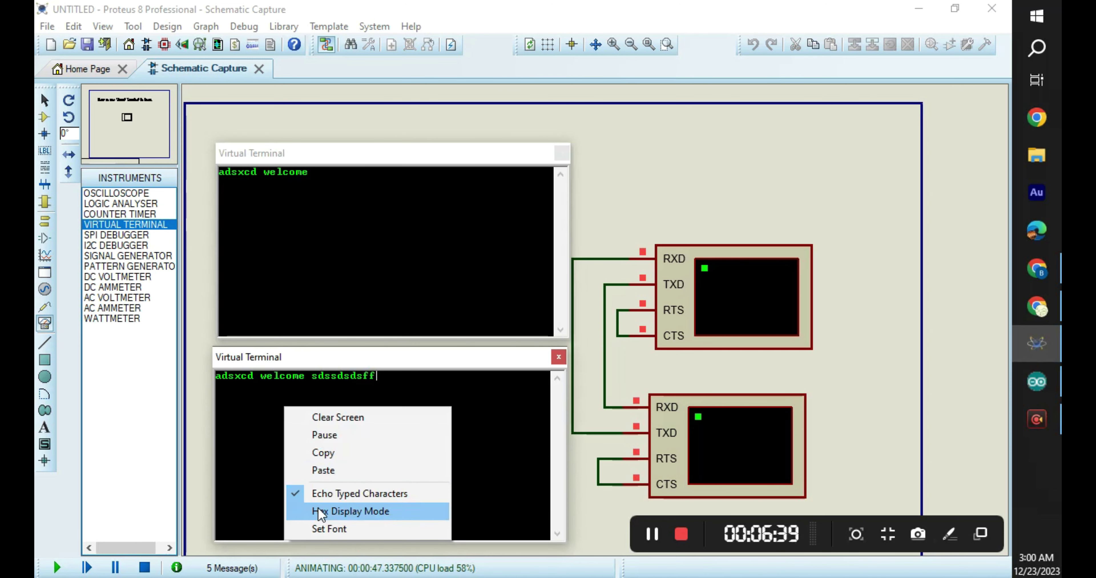
pyautogui.click(315, 494)
pyautogui.rightClick(299, 240)
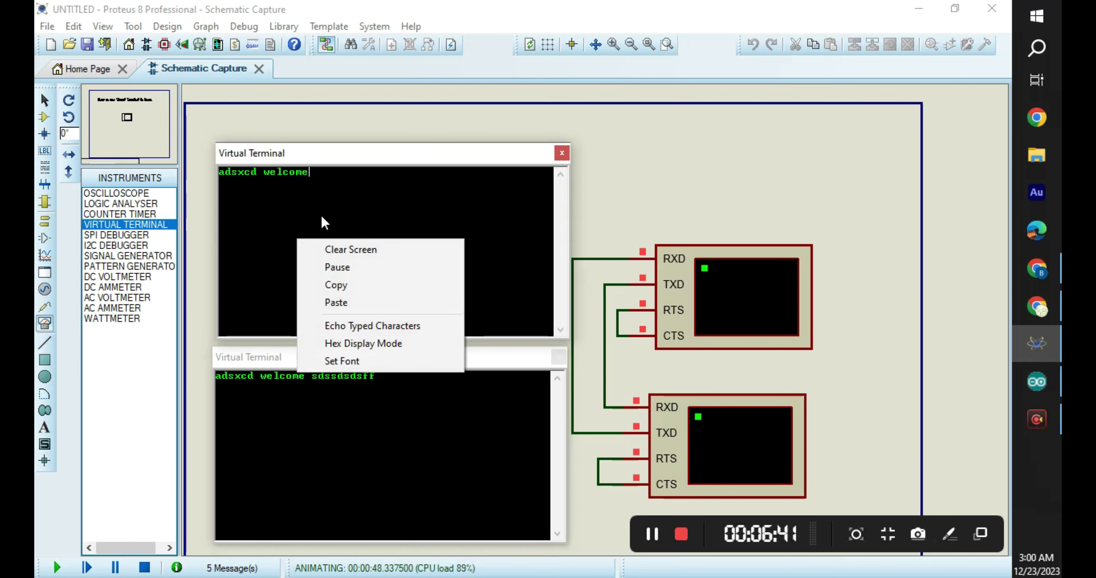
pyautogui.click(331, 334)
pyautogui.write('dfdfd')
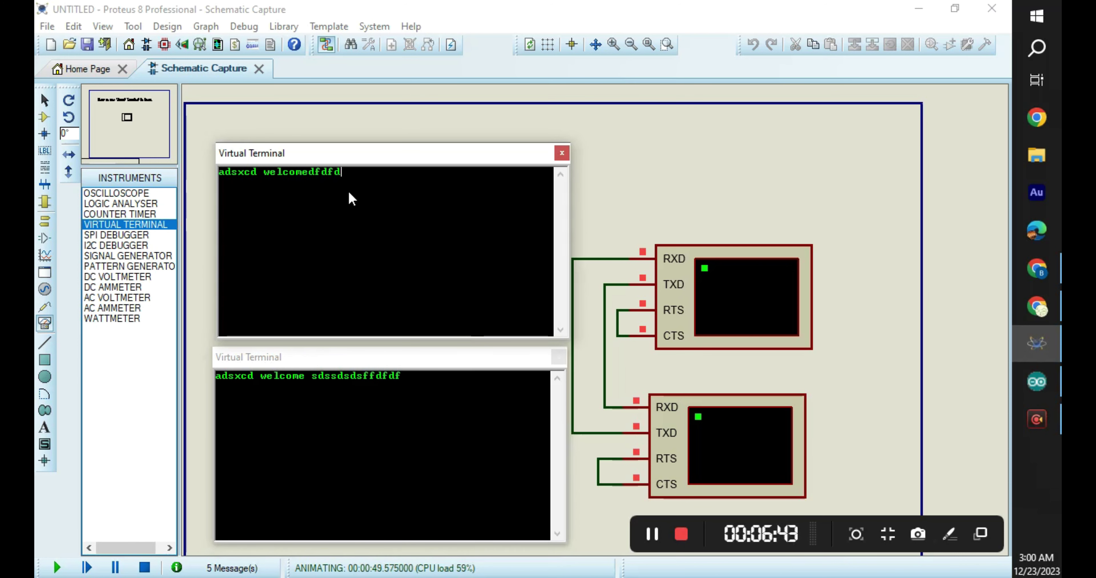
# Step: Switch the upper terminal to Hex Display Mode and send "asafdfd4t" followed by ten "a" characters
pyautogui.rightClick(316, 190)
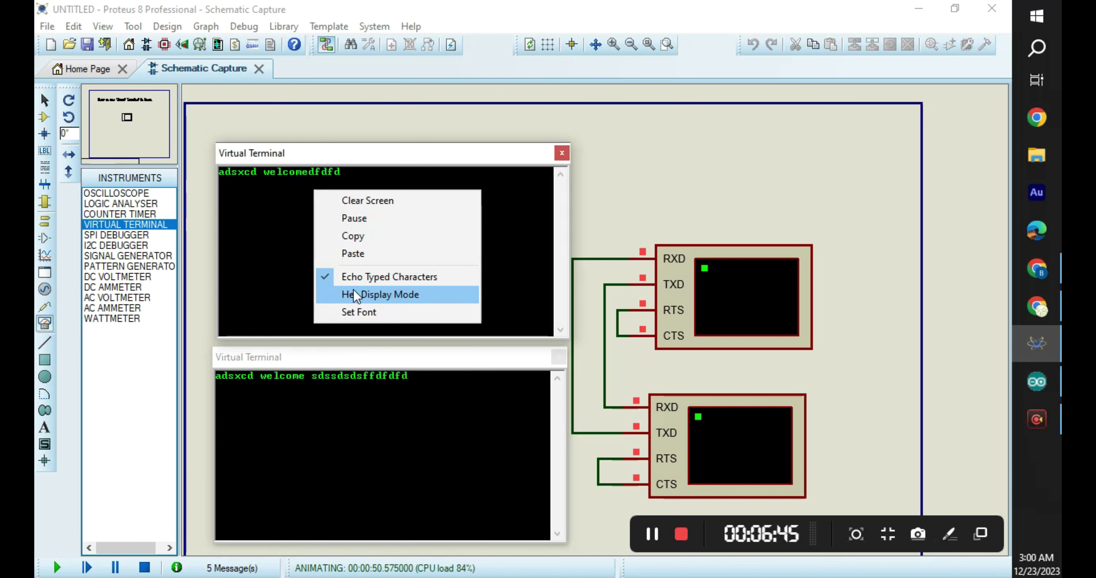
pyautogui.click(363, 298)
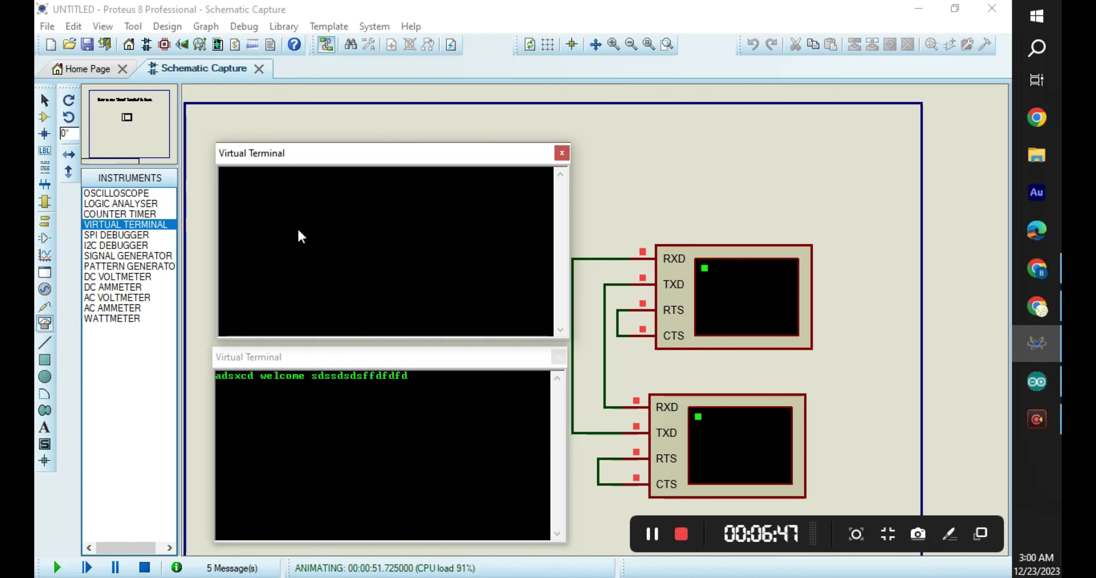
pyautogui.write('asa')
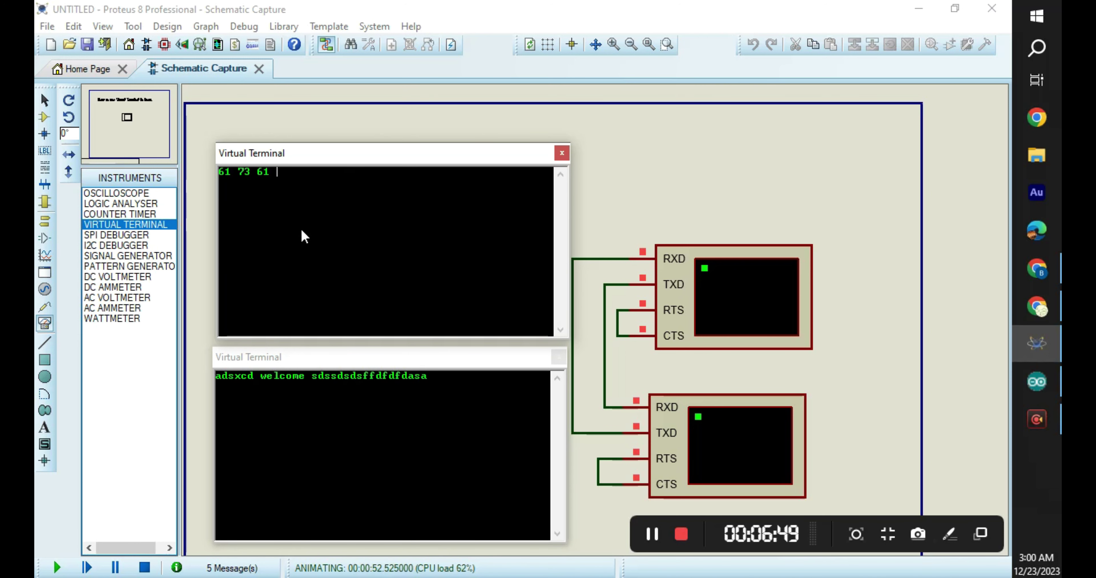
pyautogui.write('fdfd4t')
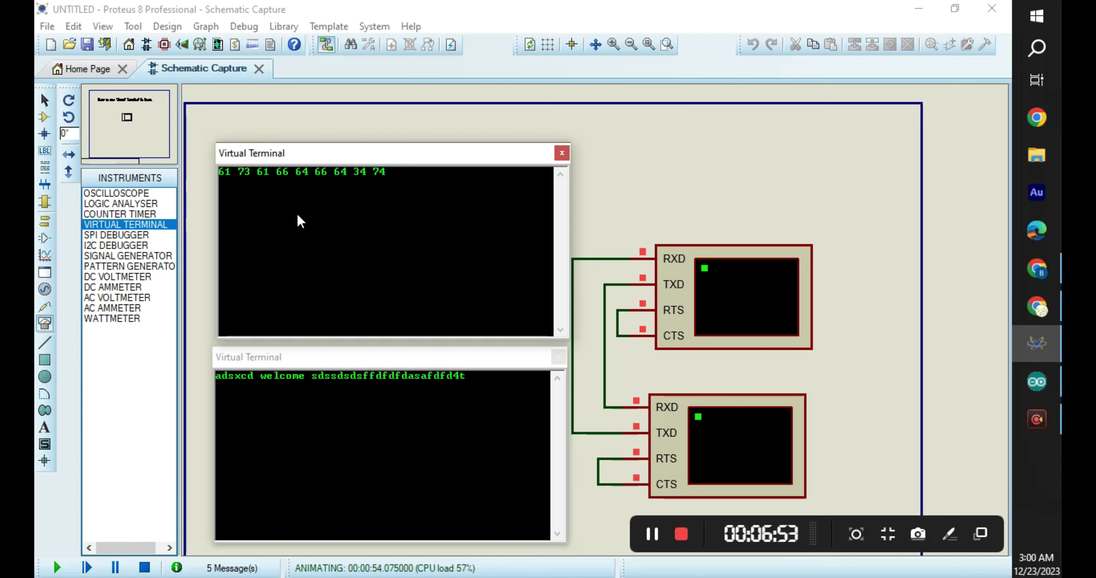
pyautogui.write('aaaaaaaa')
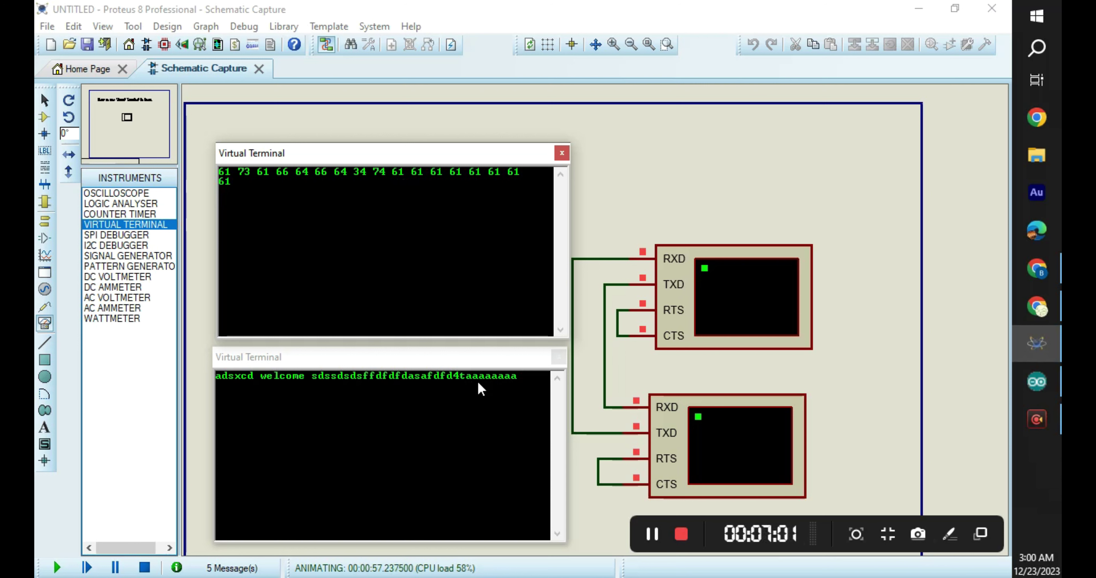
pyautogui.write('aa')
# Step: Set the upper terminal's font style to Bold Oblique and stop the simulation
pyautogui.rightClick(292, 206)
pyautogui.click(355, 329)
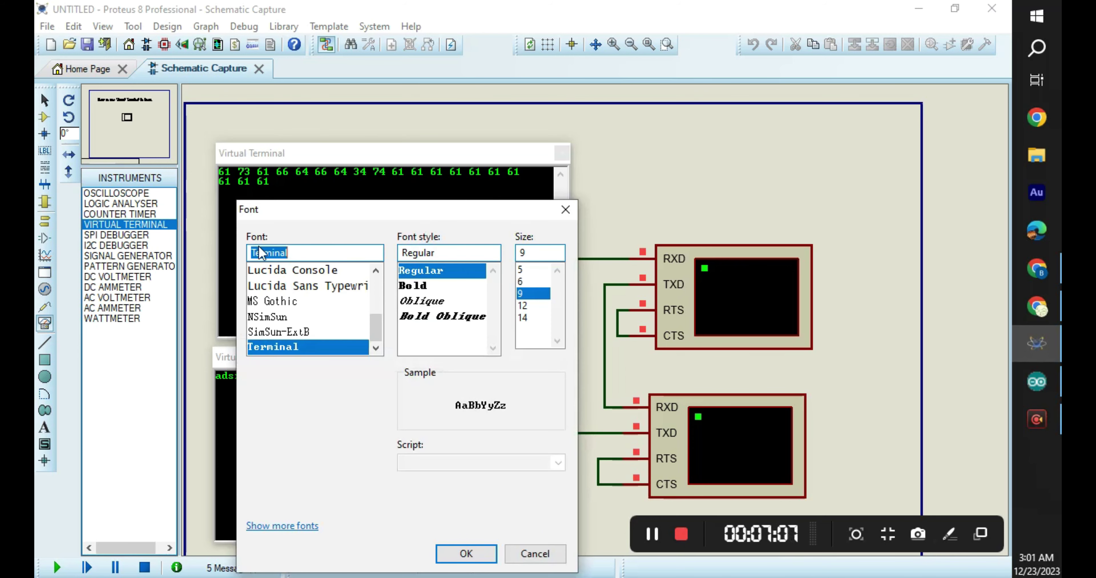
pyautogui.click(414, 317)
pyautogui.click(466, 554)
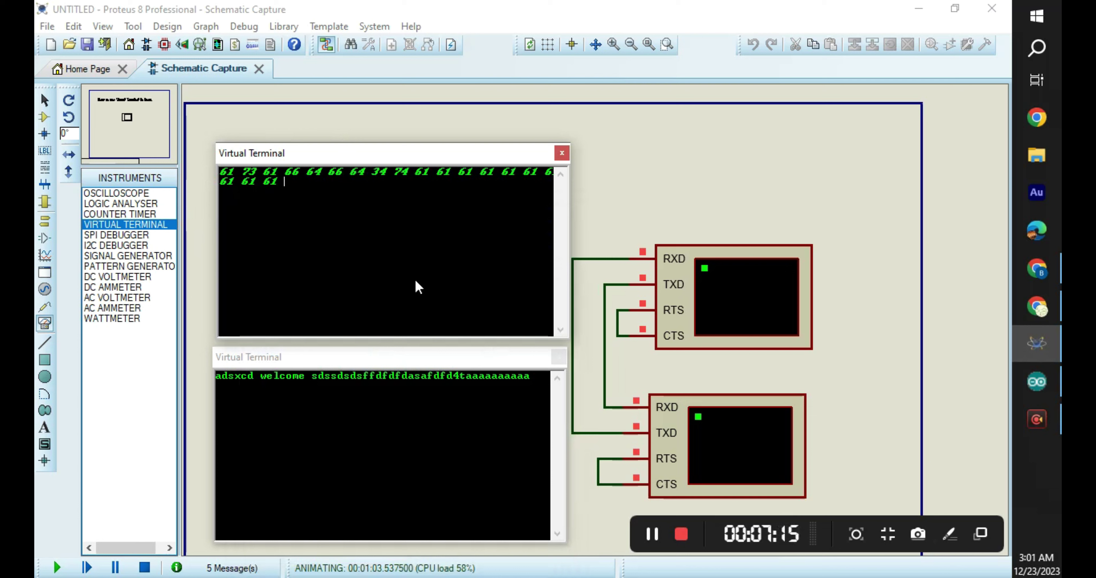
pyautogui.click(144, 567)
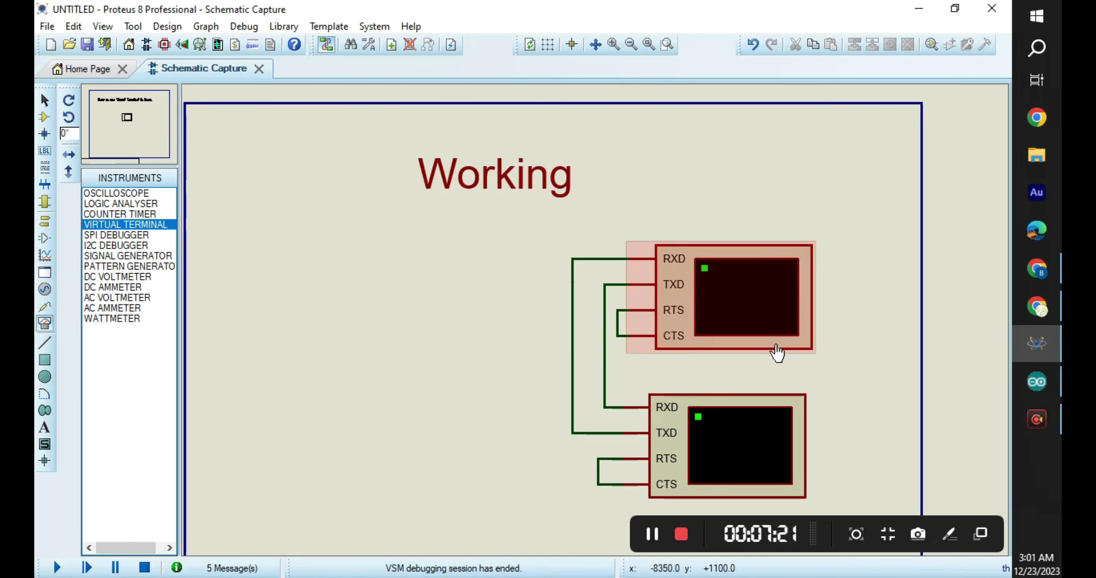
# Step: Examine the upper virtual terminal's component properties, including the options for parity, Send XON/XOFF and RX/TX polarity
pyautogui.doubleClick(699, 290)
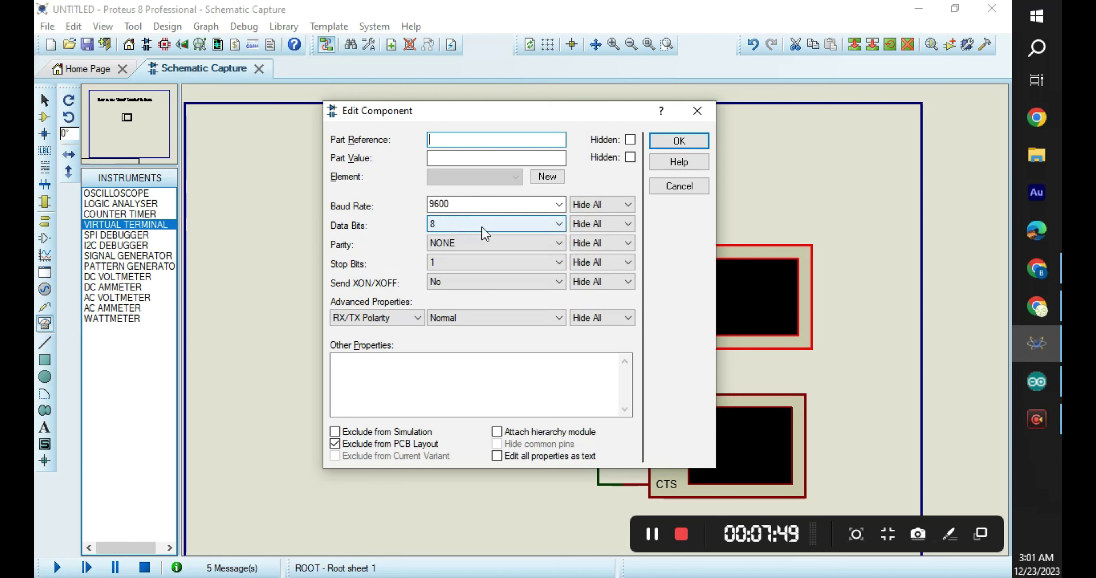
pyautogui.click(503, 246)
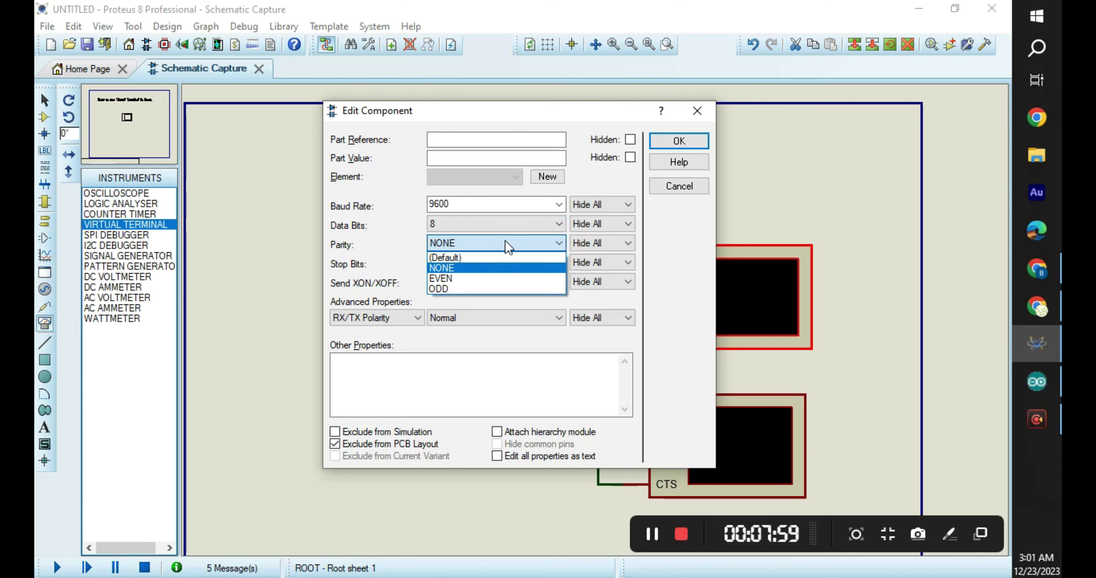
pyautogui.click(508, 248)
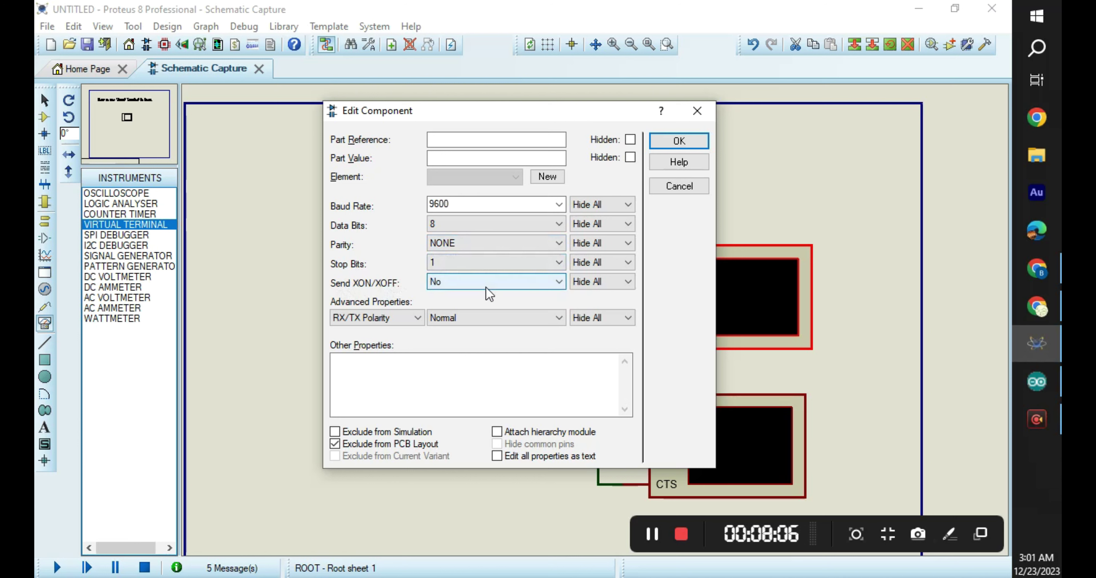
pyautogui.click(470, 288)
pyautogui.click(470, 281)
pyautogui.click(469, 281)
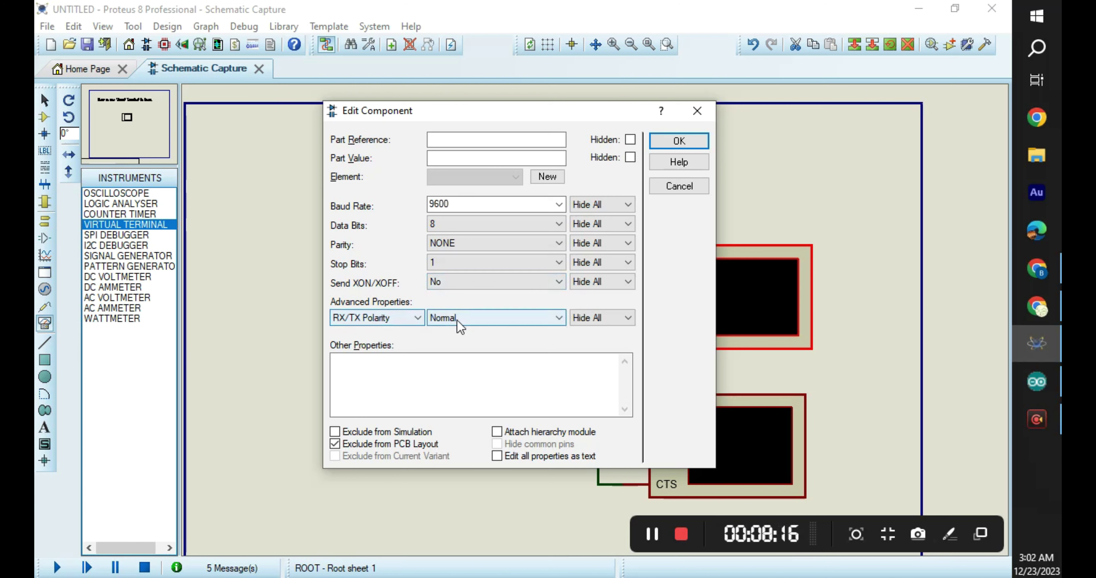
pyautogui.click(410, 318)
pyautogui.click(411, 321)
pyautogui.click(488, 317)
pyautogui.click(489, 315)
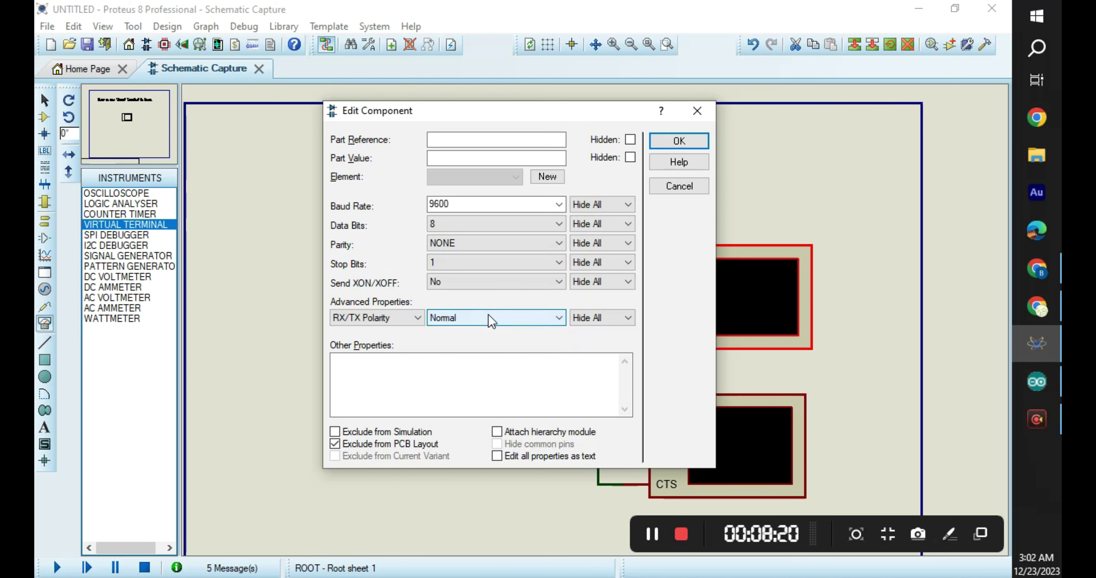